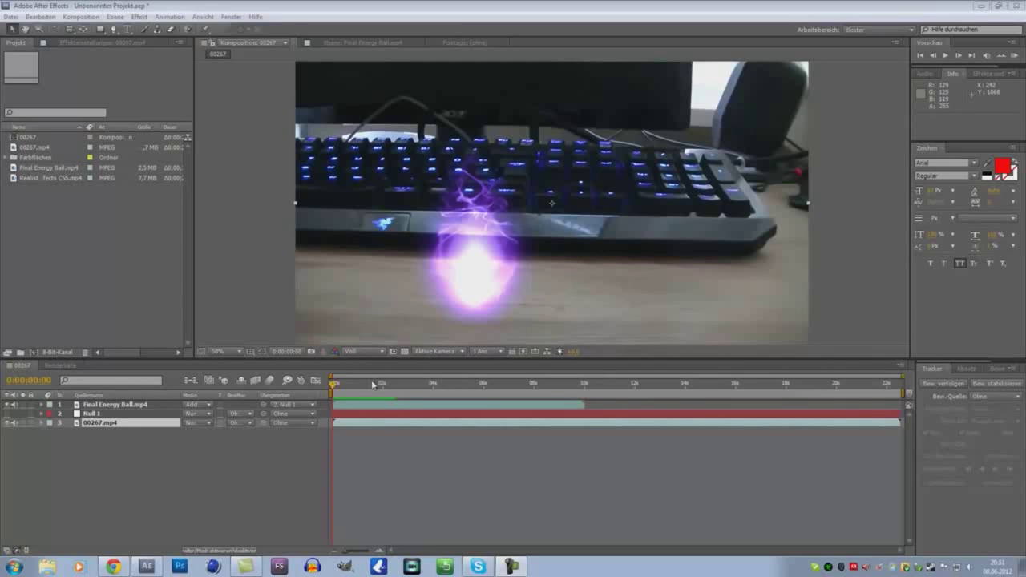
Preview the energy ball composite from 0 seconds, stopping it around 9 seconds in
{"action": "left_click", "coordinate": [345, 386]}
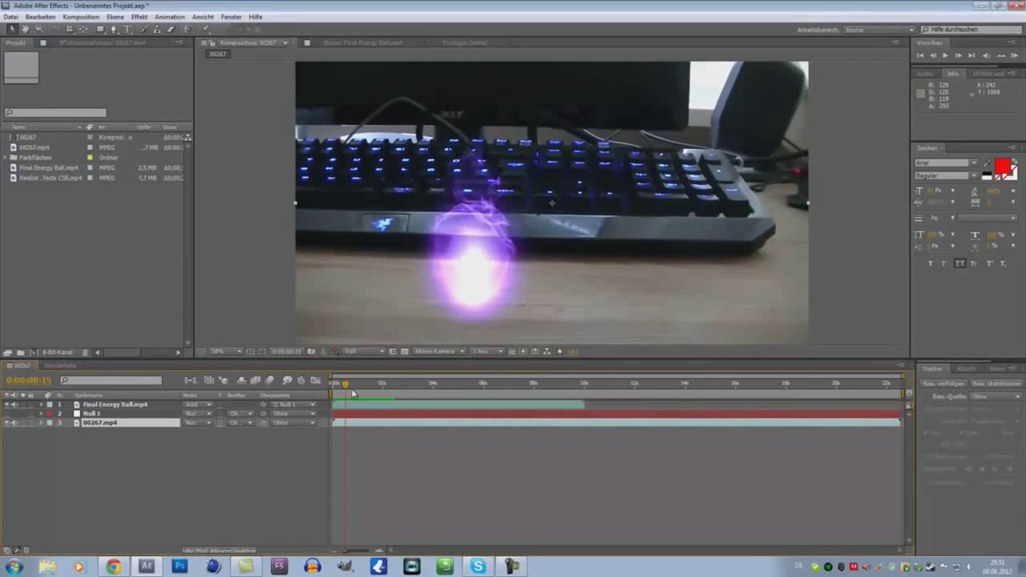
{"action": "left_click_drag", "start_coordinate": [343, 386], "coordinate": [316, 387]}
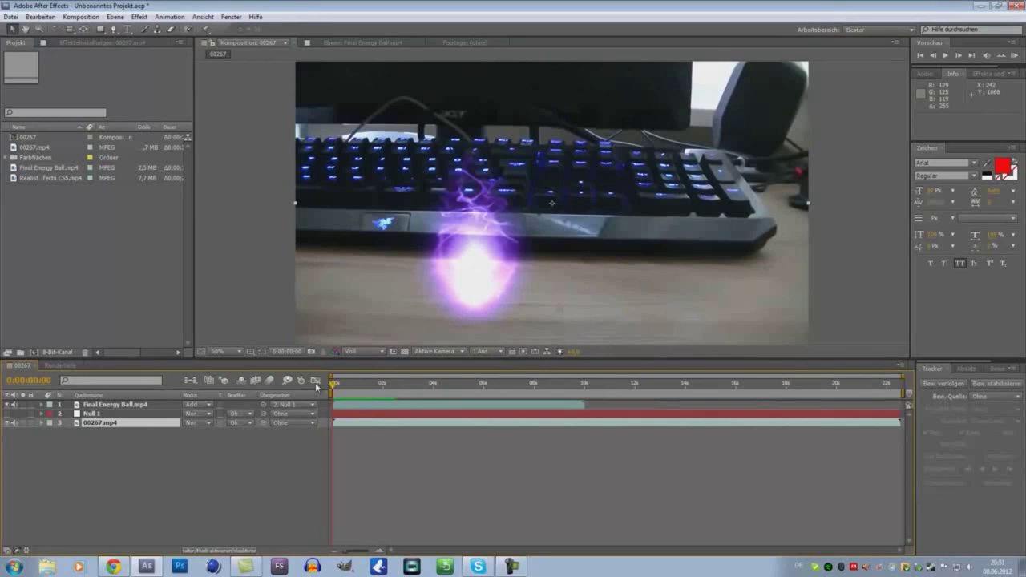
{"action": "key", "text": "space"}
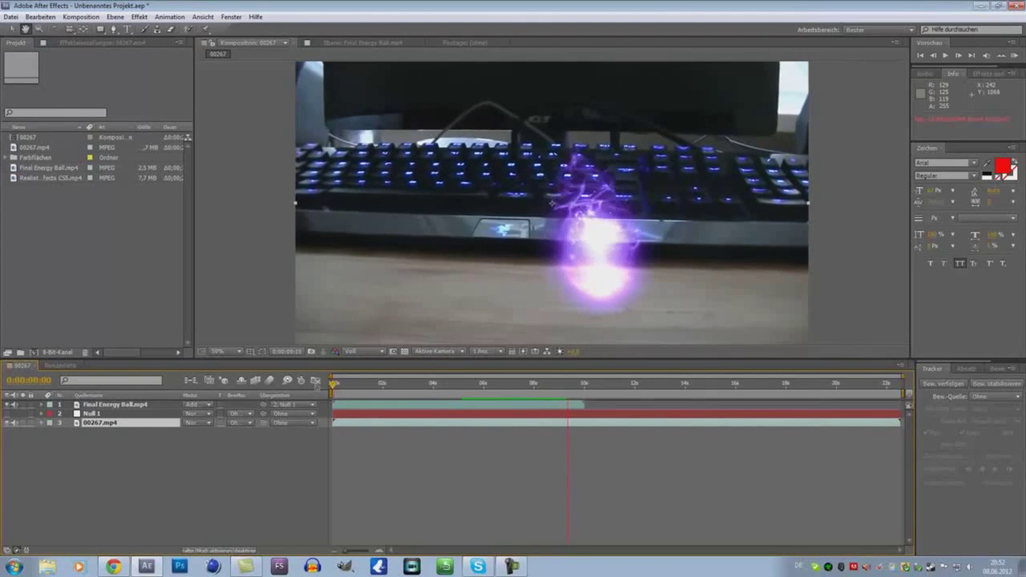
{"action": "key", "text": "space"}
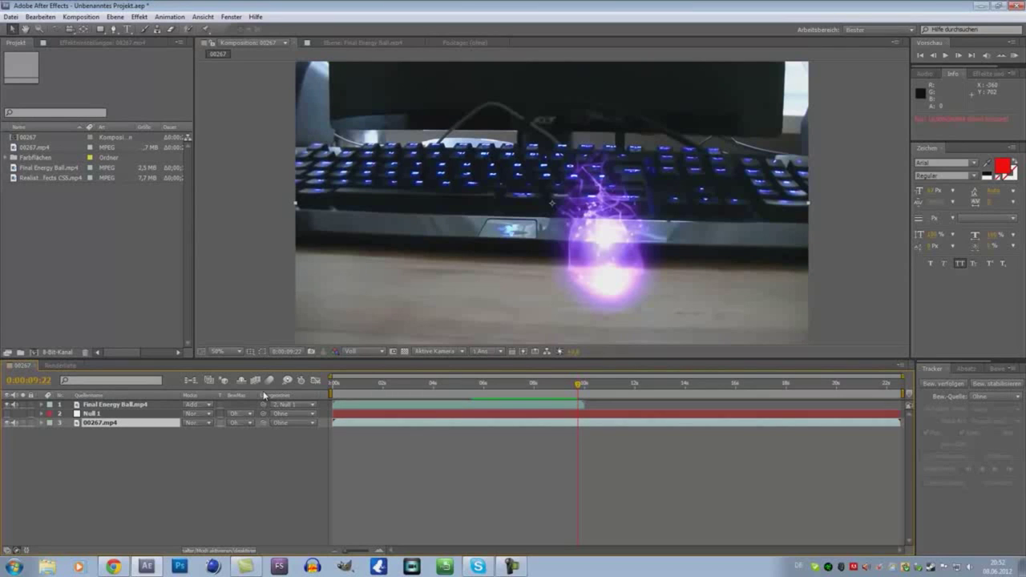
Create a new composition from the 00267.mp4 footage
{"action": "left_click", "coordinate": [24, 157]}
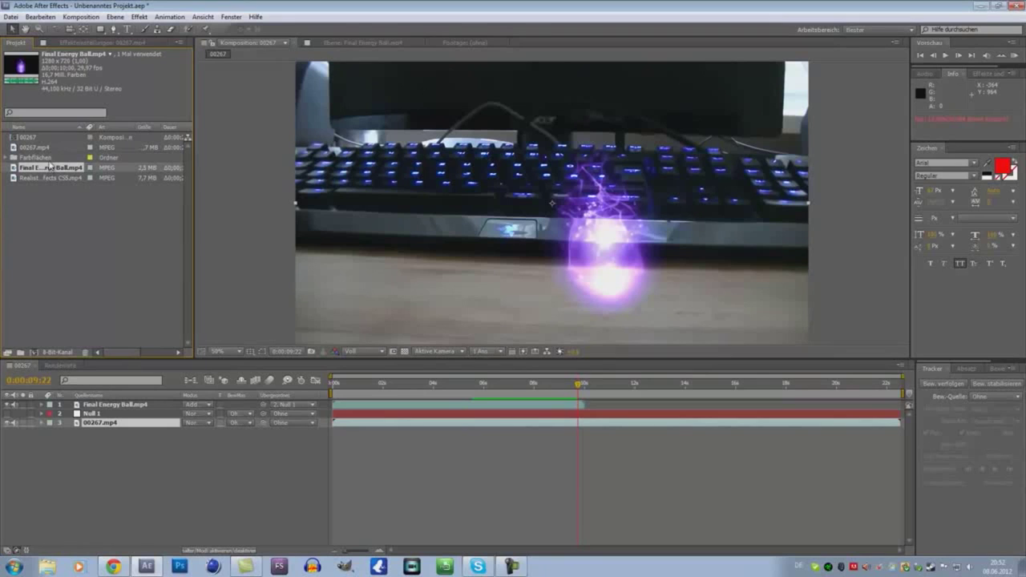
{"action": "left_click", "coordinate": [48, 149]}
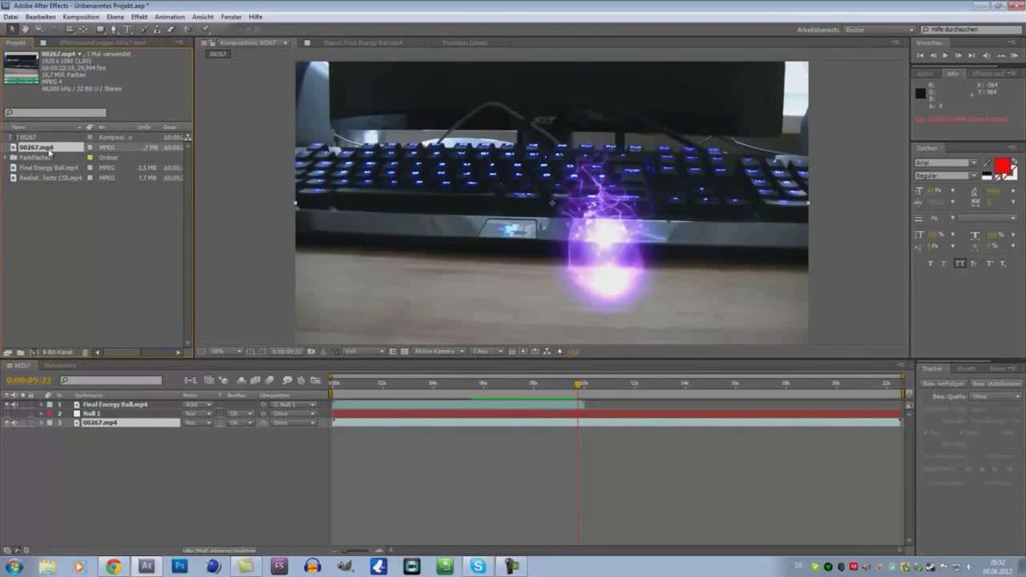
{"action": "left_click", "coordinate": [35, 353]}
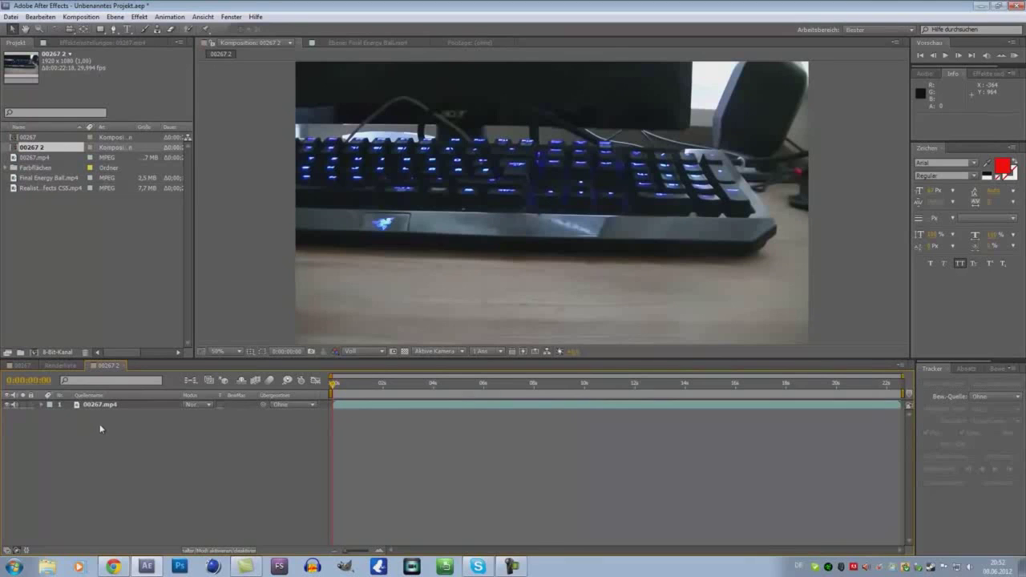
Add a Null Object layer, then reselect the 00267.mp4 footage layer
{"action": "left_click", "coordinate": [119, 407]}
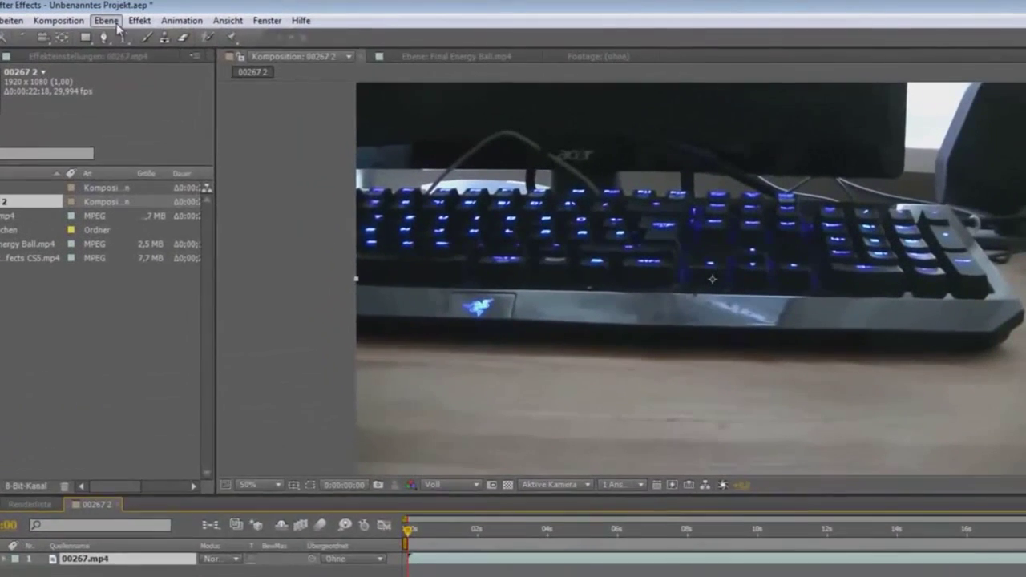
{"action": "left_click", "coordinate": [115, 17]}
{"action": "mouse_move", "coordinate": [124, 42]}
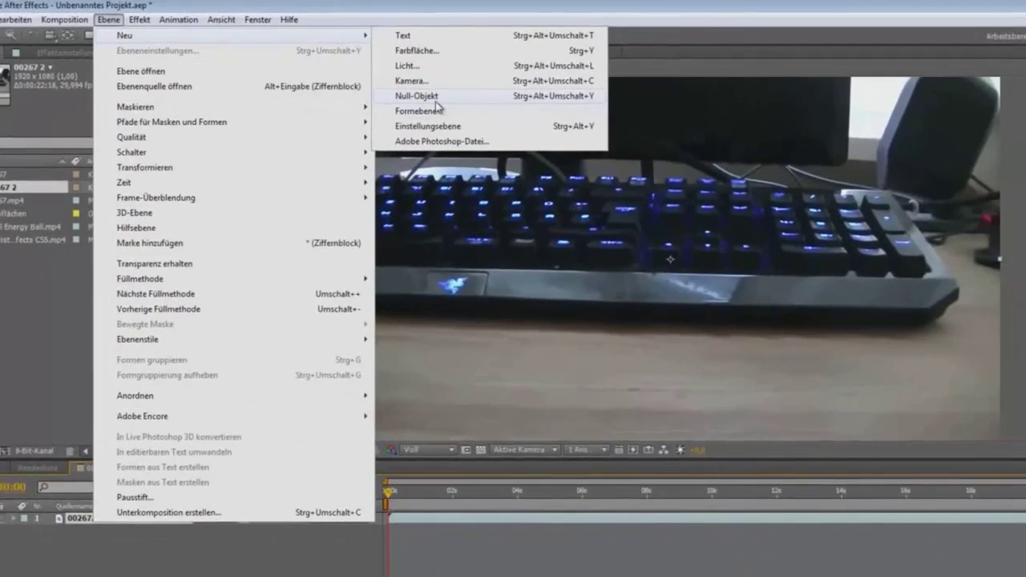
{"action": "left_click", "coordinate": [424, 117]}
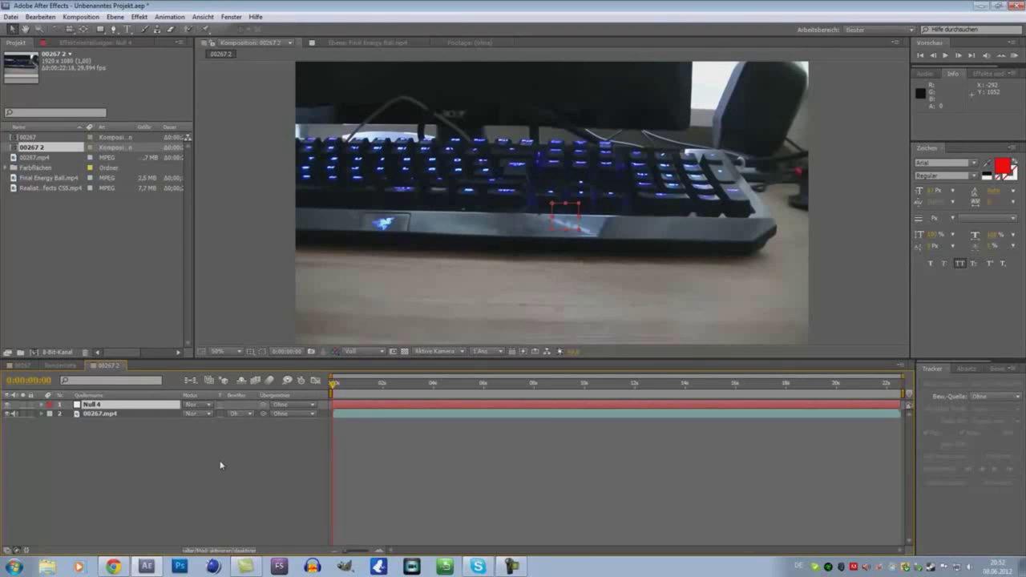
{"action": "left_click", "coordinate": [113, 416]}
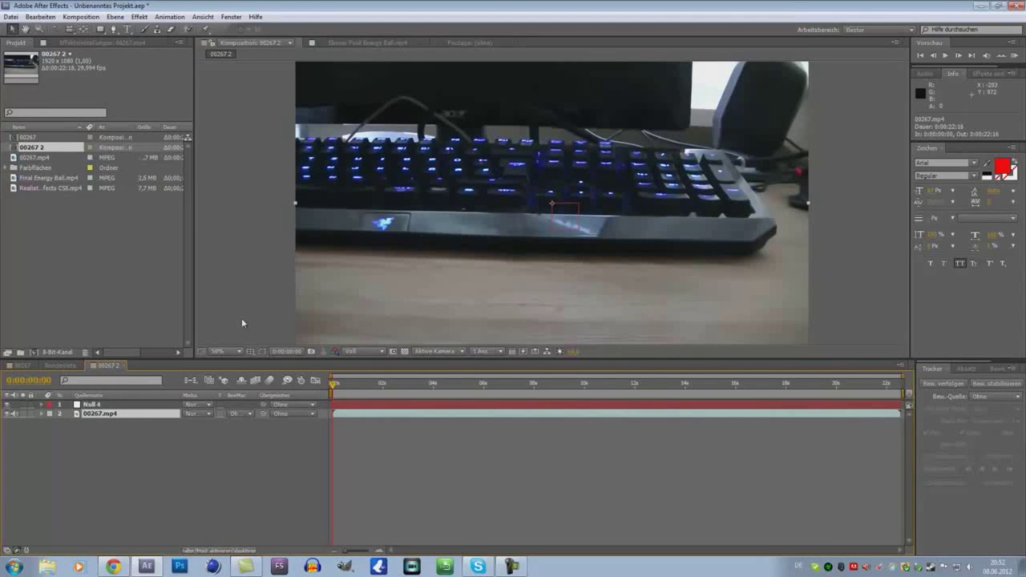
{"action": "left_click", "coordinate": [927, 370]}
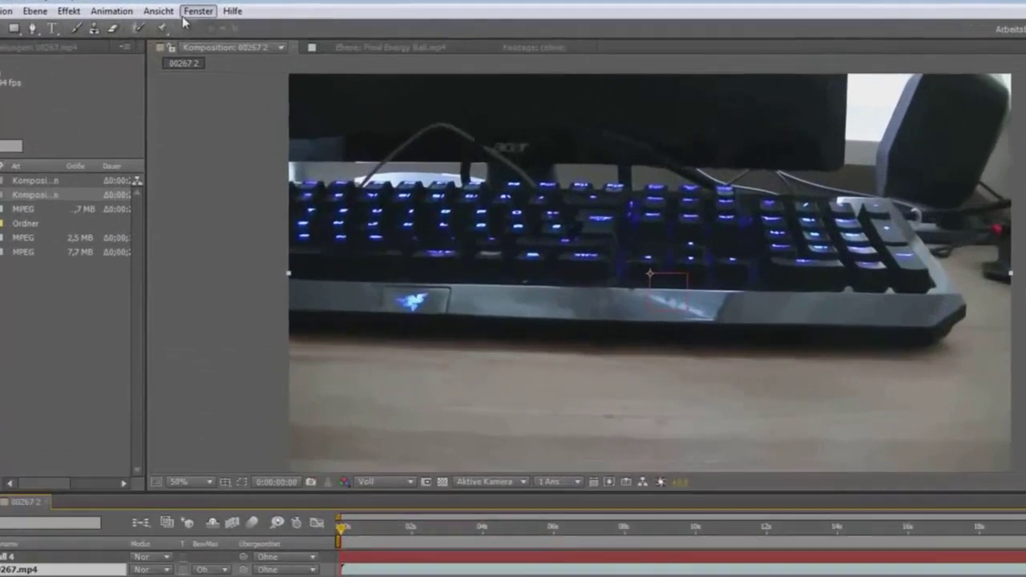
{"action": "left_click", "coordinate": [231, 17]}
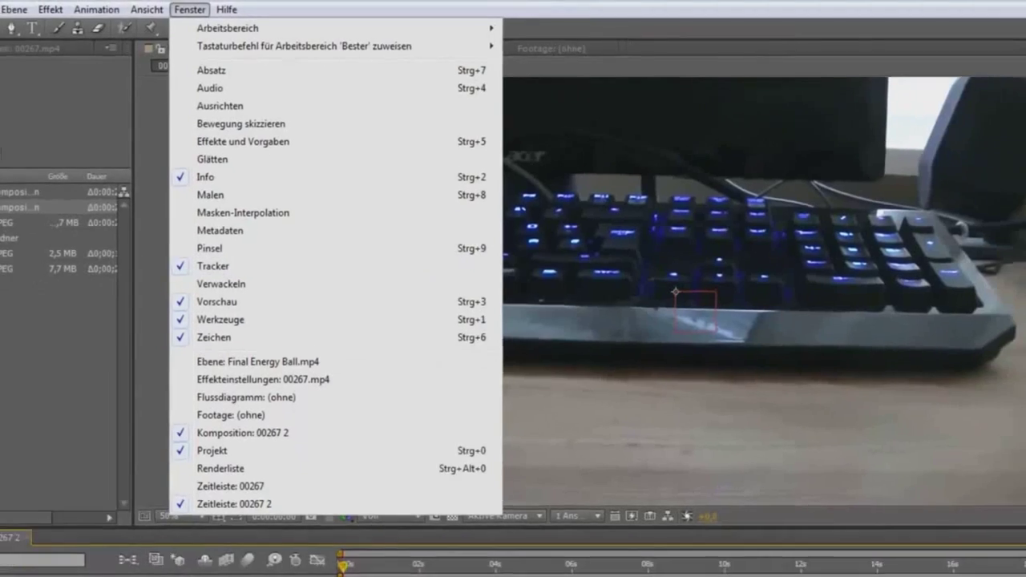
{"action": "left_click", "coordinate": [265, 277]}
{"action": "left_click", "coordinate": [91, 416]}
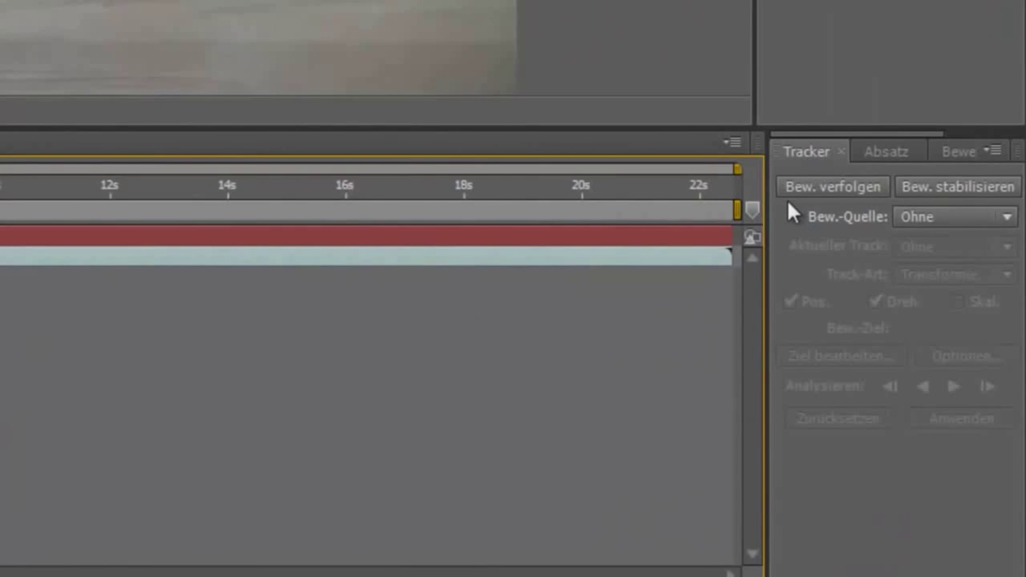
Start Track Motion, enlarge Track Point 1's search box, and move it onto the Razer logo
{"action": "left_click", "coordinate": [789, 186]}
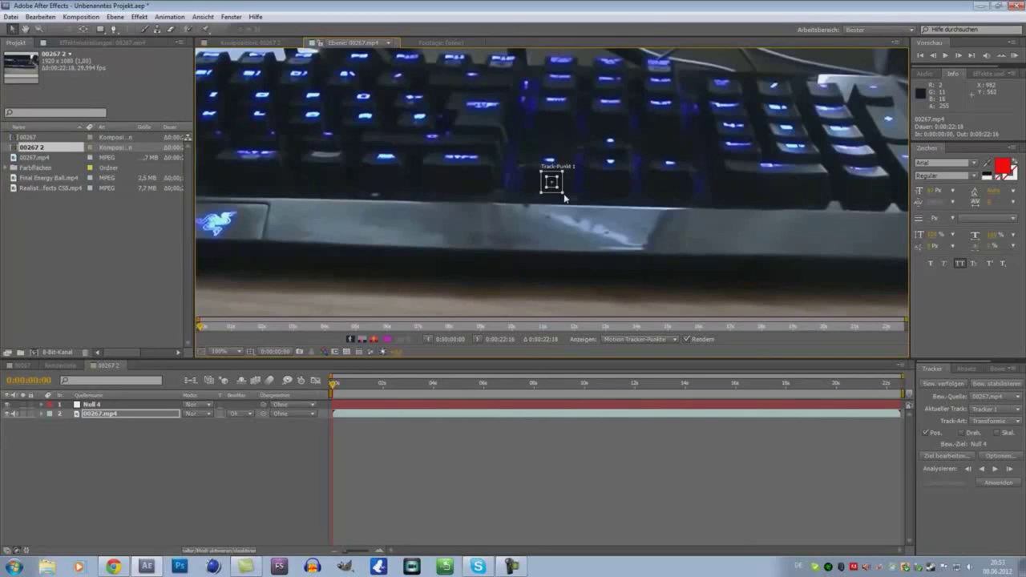
{"action": "left_click_drag", "start_coordinate": [564, 197], "coordinate": [578, 213]}
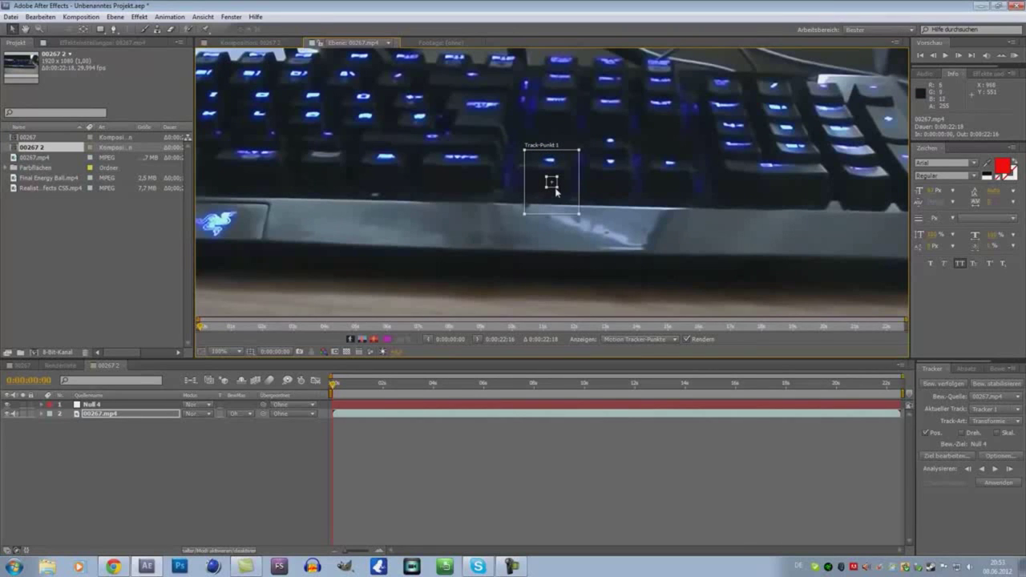
{"action": "scroll", "coordinate": [556, 190], "scroll_direction": "down", "scroll_amount": 1}
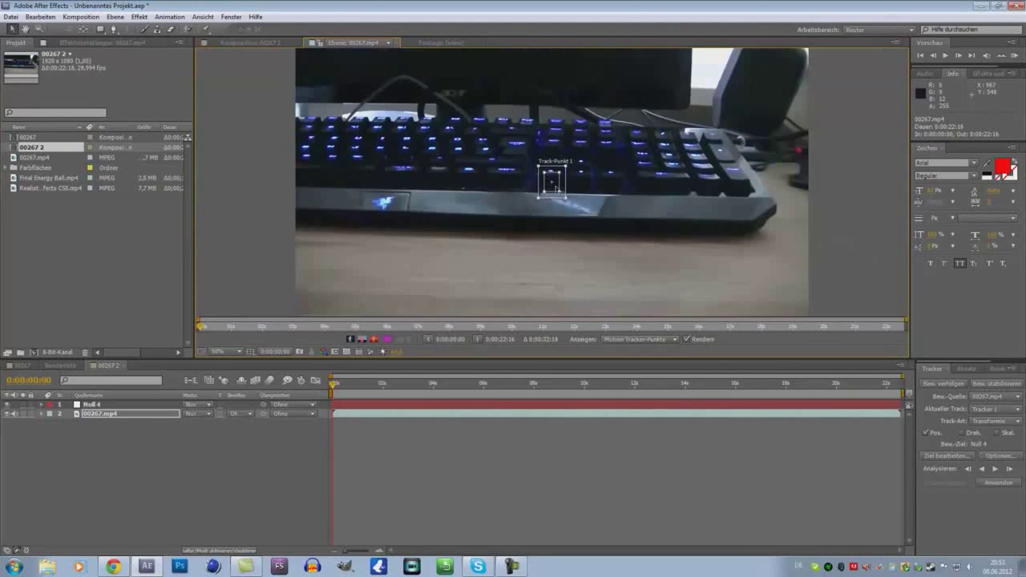
{"action": "mouse_move", "coordinate": [556, 188]}
{"action": "left_mouse_down"}
{"action": "mouse_move", "coordinate": [379, 197]}
{"action": "mouse_move", "coordinate": [390, 211]}
{"action": "left_mouse_up"}
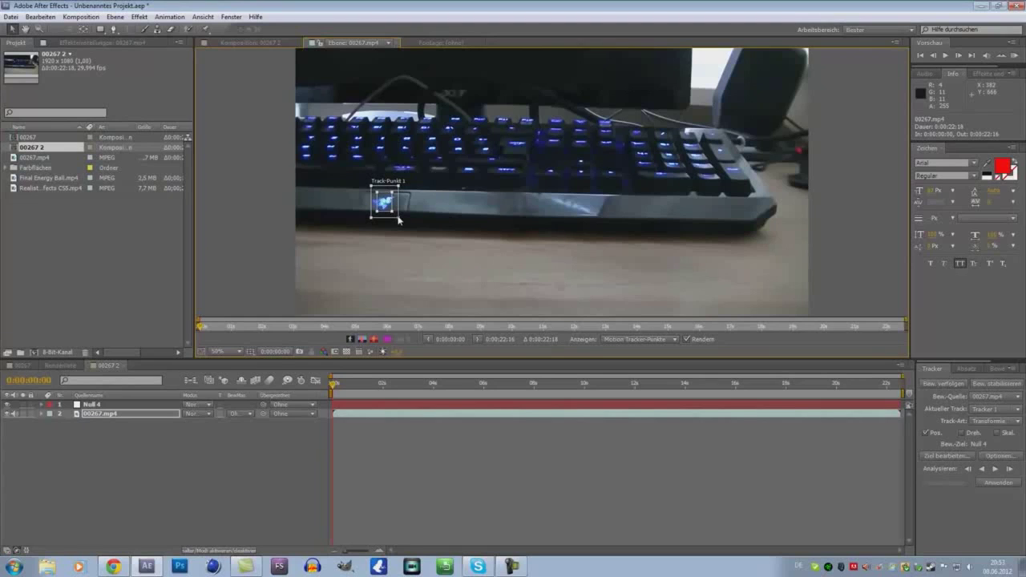
{"action": "key", "text": "period"}
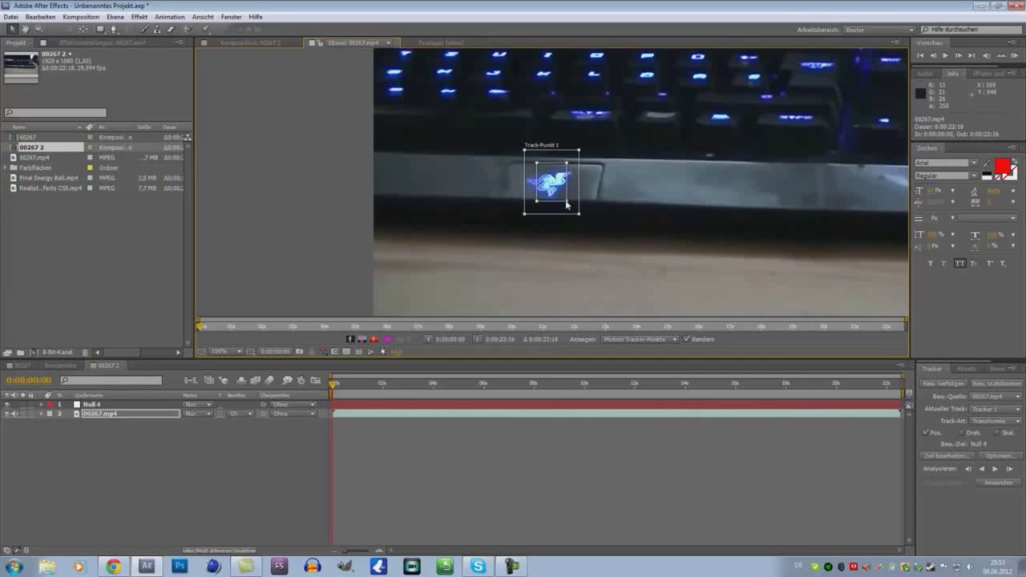
Resize Track Point 1's feature box to fit the Razer logo and recentre it
{"action": "left_click_drag", "start_coordinate": [566, 202], "coordinate": [573, 207]}
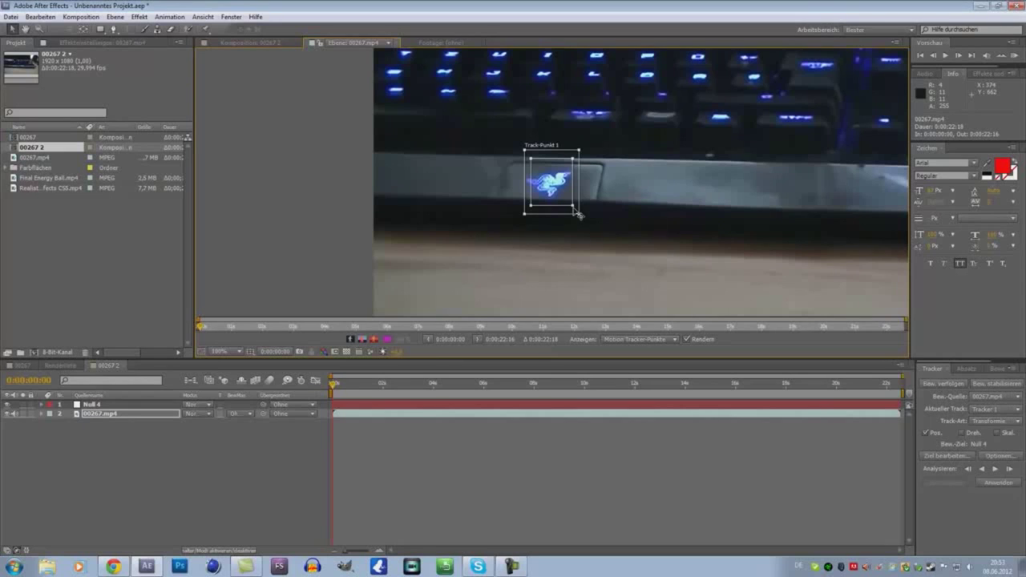
{"action": "left_click_drag", "start_coordinate": [563, 192], "coordinate": [563, 192]}
{"action": "scroll", "coordinate": [563, 192], "scroll_direction": "down", "scroll_amount": 2}
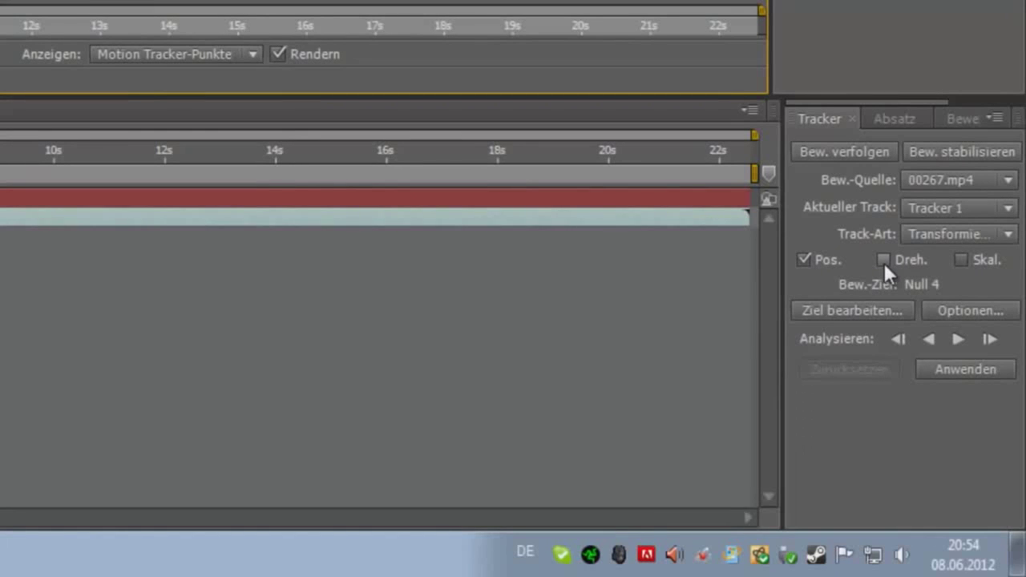
{"action": "left_click", "coordinate": [883, 260]}
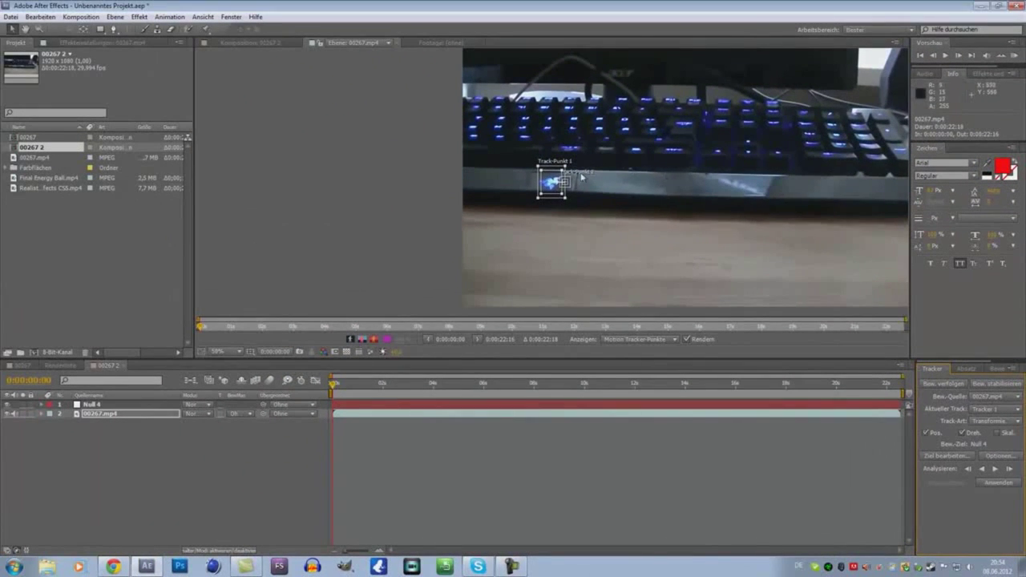
{"action": "scroll", "coordinate": [582, 177], "scroll_direction": "up", "scroll_amount": 2}
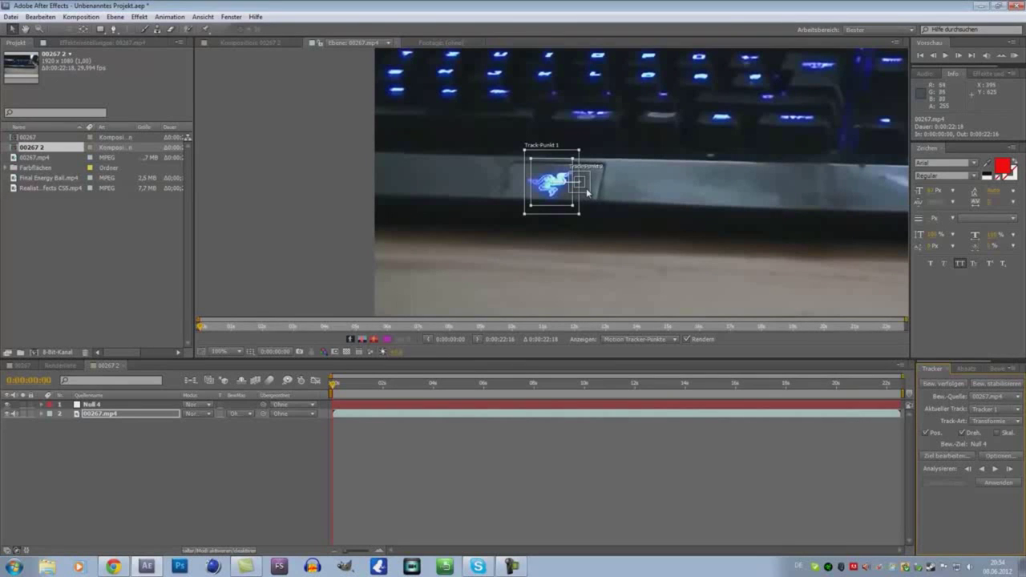
{"action": "mouse_move", "coordinate": [587, 192]}
{"action": "left_mouse_down"}
{"action": "mouse_move", "coordinate": [494, 226]}
{"action": "mouse_move", "coordinate": [460, 221]}
{"action": "left_mouse_up"}
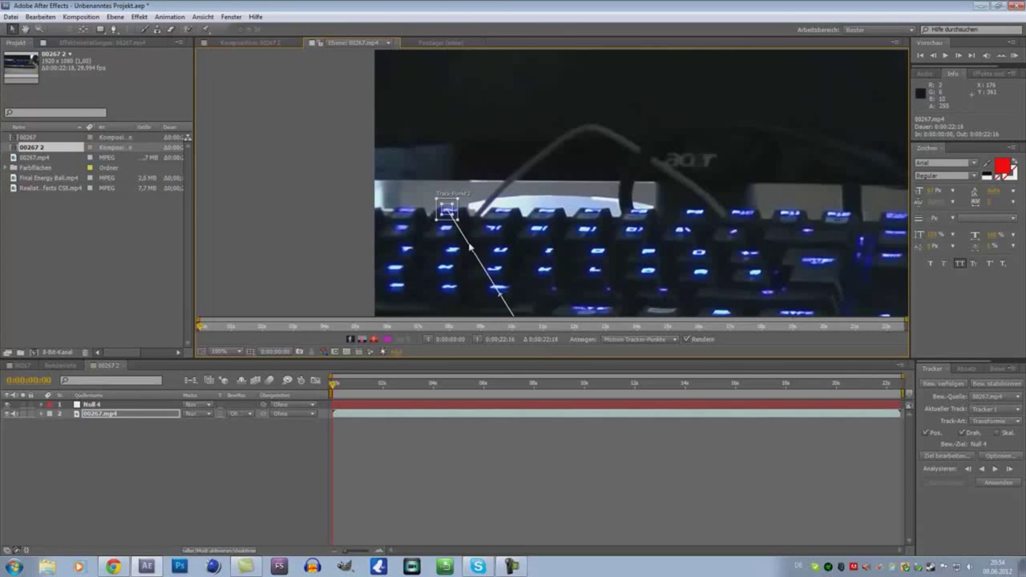
{"action": "scroll", "coordinate": [554, 235], "scroll_direction": "down", "scroll_amount": 2}
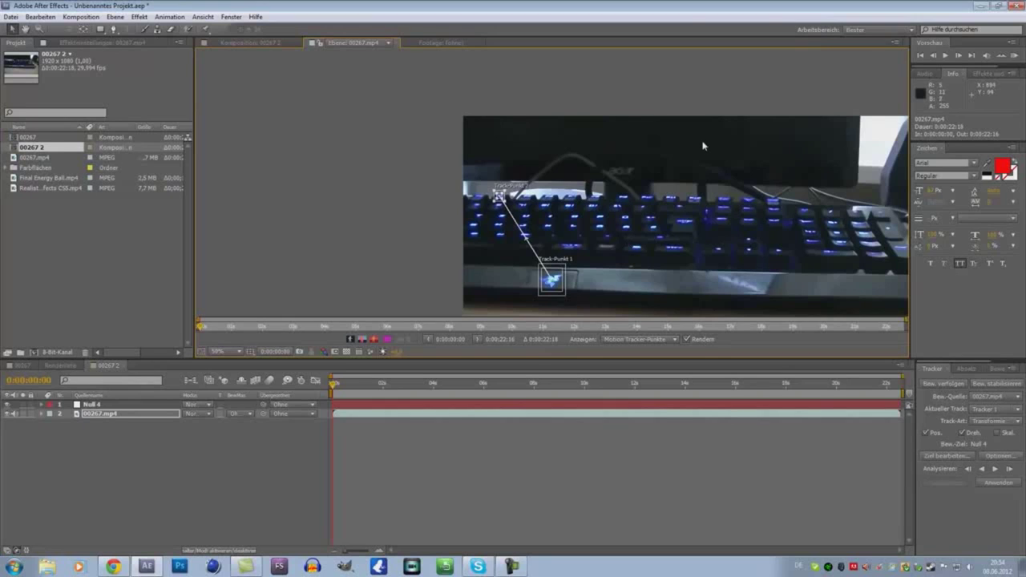
{"action": "scroll", "coordinate": [482, 225], "scroll_direction": "up", "scroll_amount": 2}
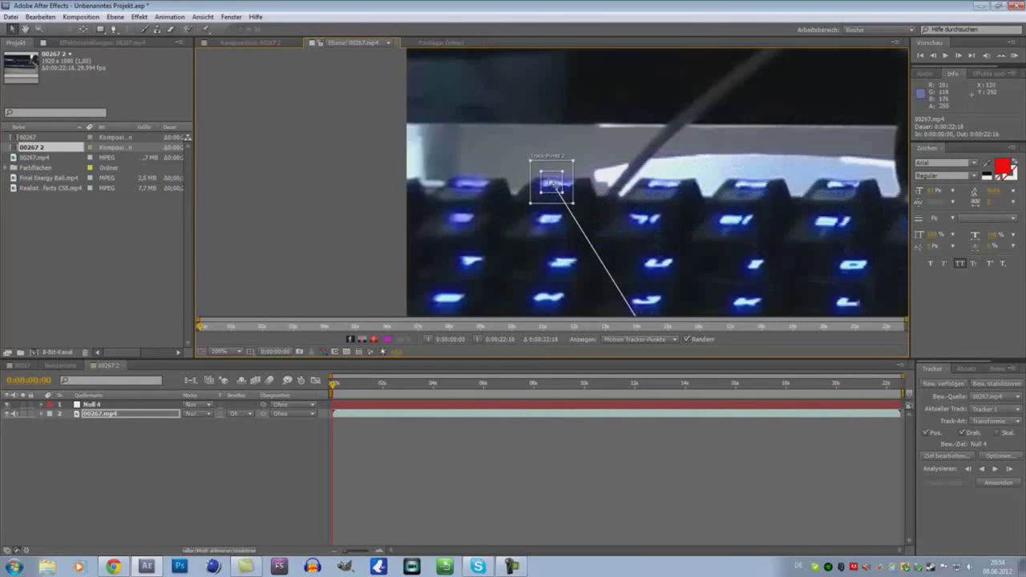
{"action": "scroll", "coordinate": [555, 178], "scroll_direction": "down", "scroll_amount": 2}
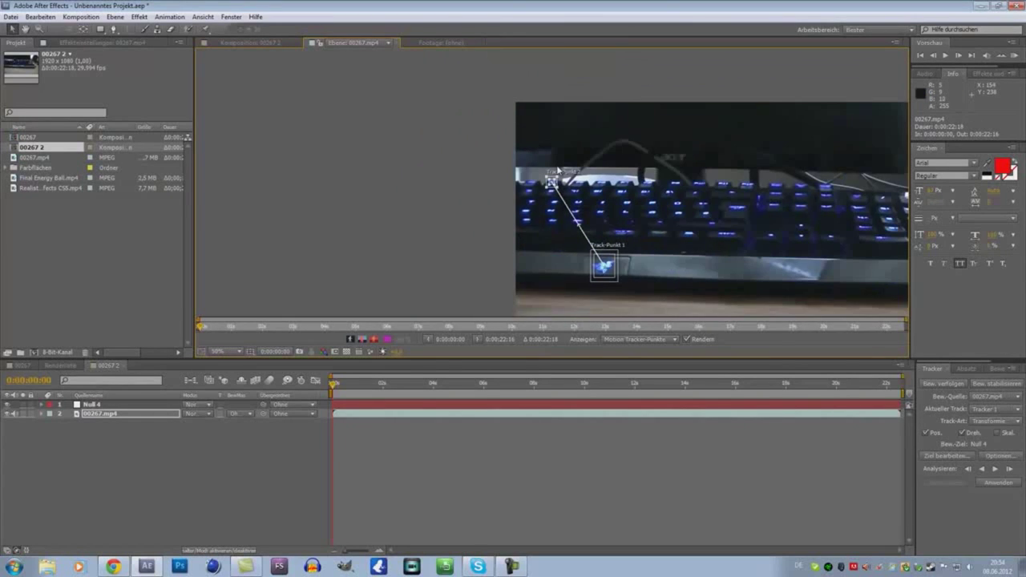
{"action": "scroll", "coordinate": [556, 171], "scroll_direction": "down", "scroll_amount": 1}
{"action": "scroll", "coordinate": [557, 171], "scroll_direction": "up", "scroll_amount": 1}
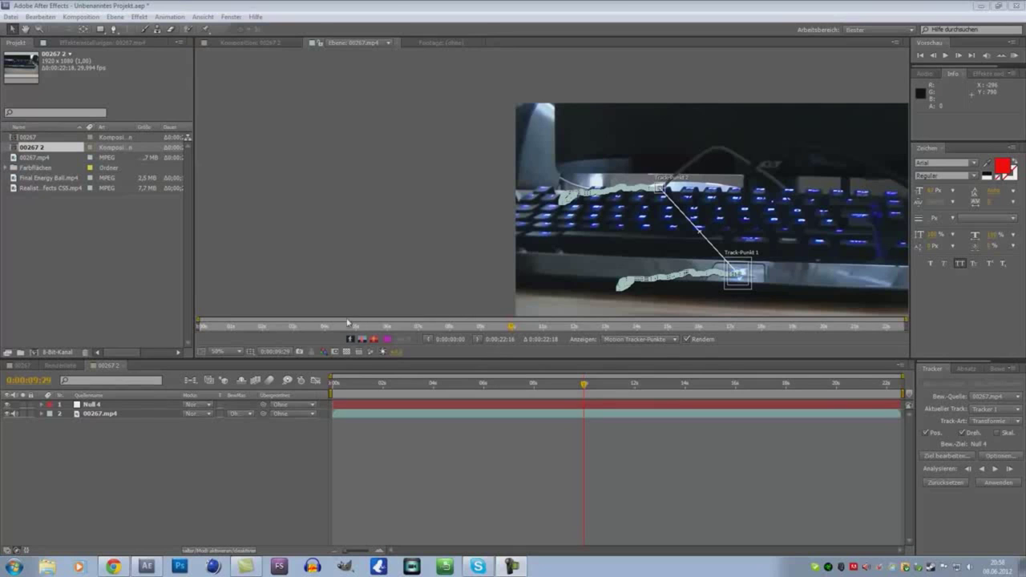
Set Null 4 as the motion target and apply the tracking in X and Y
{"action": "left_click", "coordinate": [128, 405]}
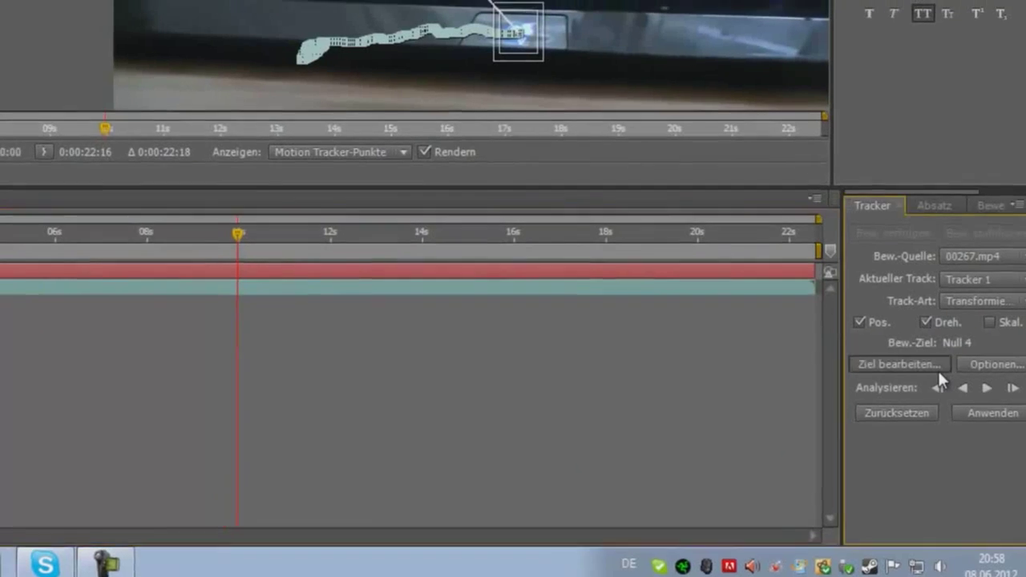
{"action": "left_click", "coordinate": [920, 359]}
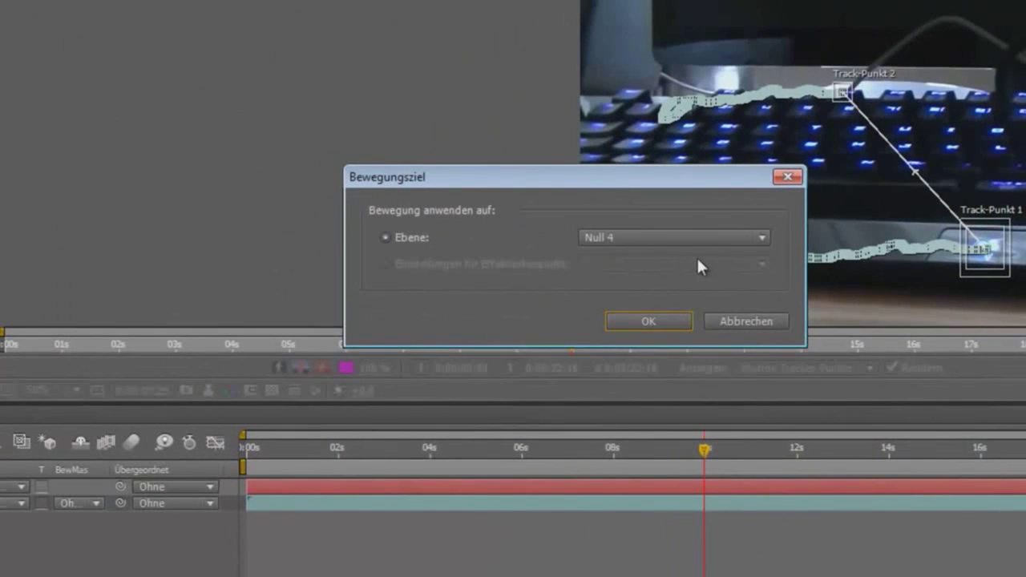
{"action": "left_click", "coordinate": [697, 238]}
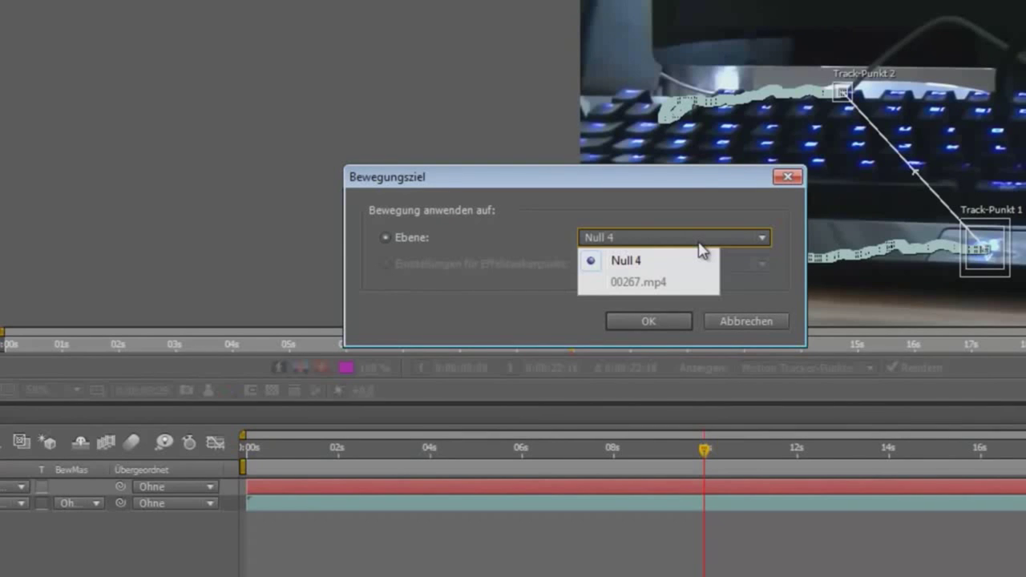
{"action": "left_click", "coordinate": [697, 240]}
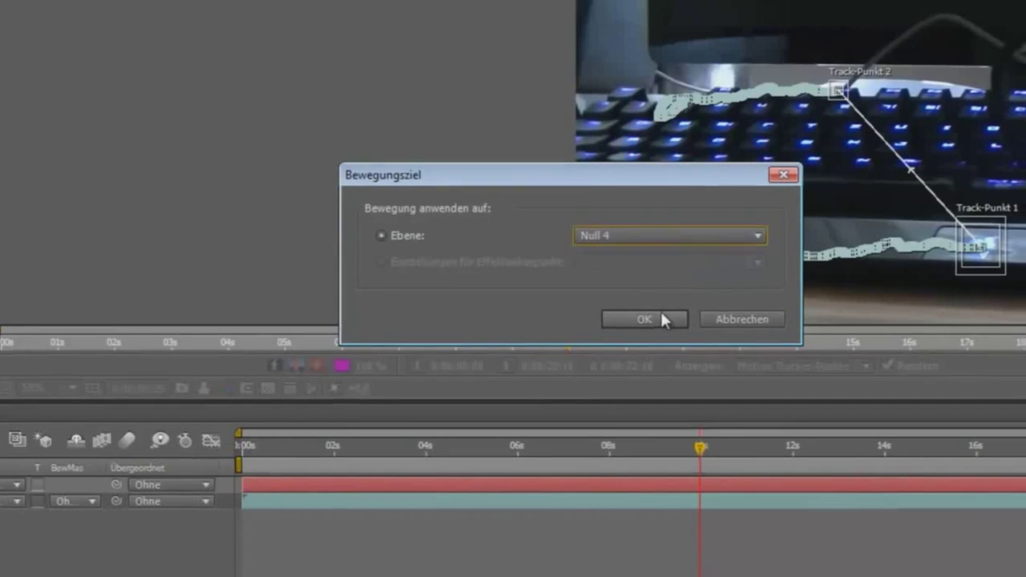
{"action": "left_click", "coordinate": [662, 320]}
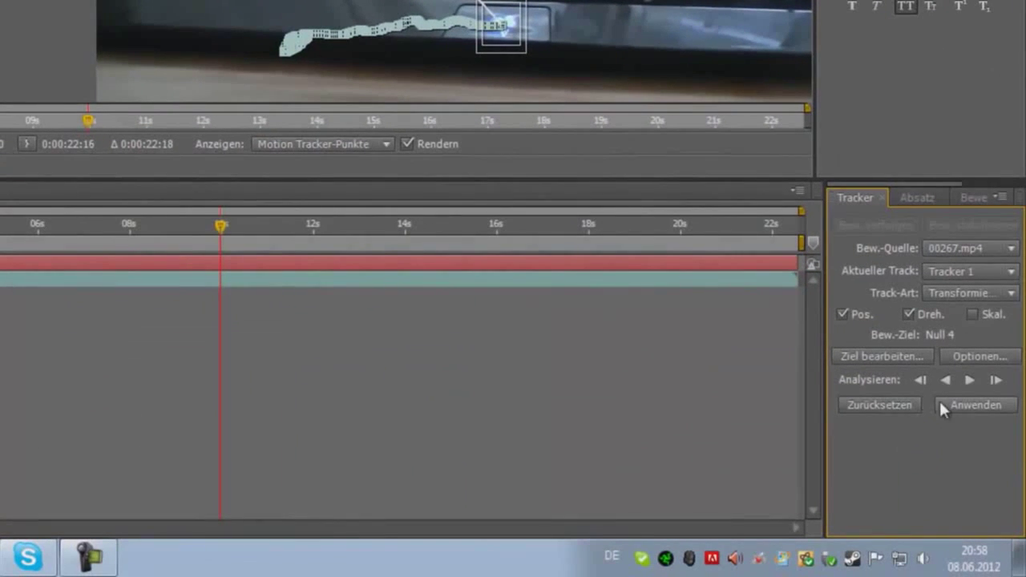
{"action": "left_click", "coordinate": [963, 397]}
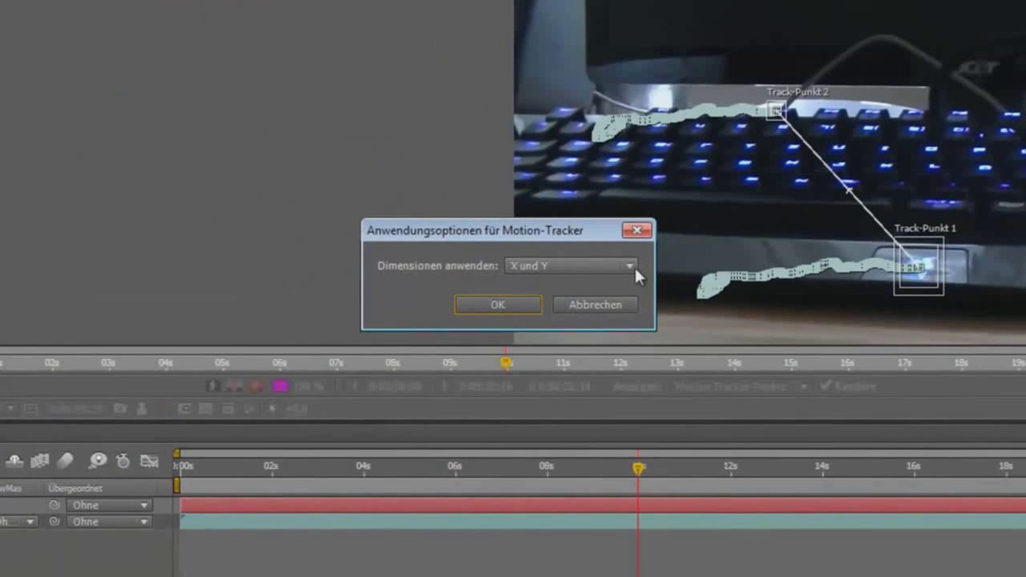
{"action": "left_click", "coordinate": [462, 309]}
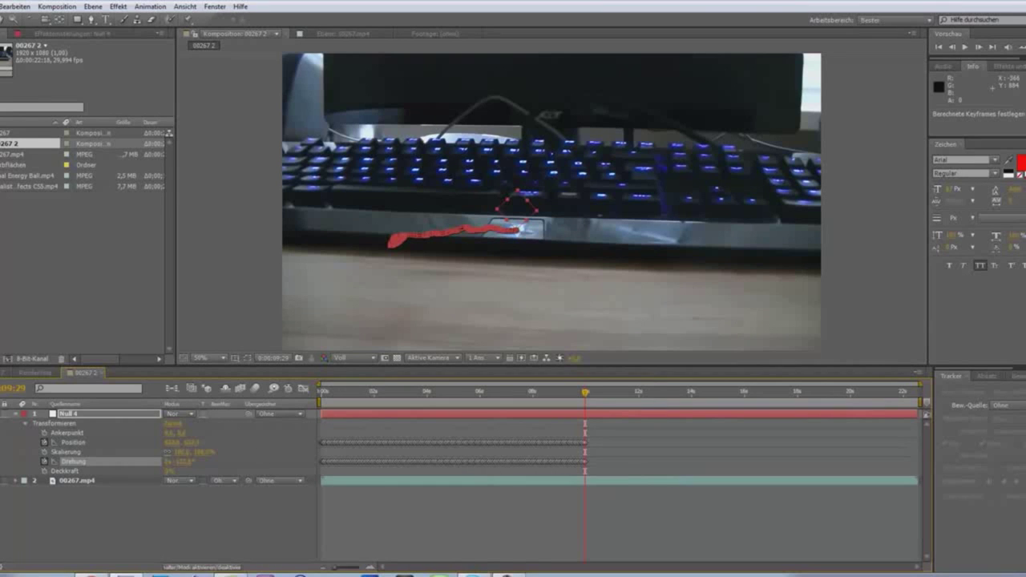
Drag Final Energy Ball.mp4 into the timeline and place it above Null 4
{"action": "left_click", "coordinate": [17, 413]}
{"action": "left_click", "coordinate": [38, 512]}
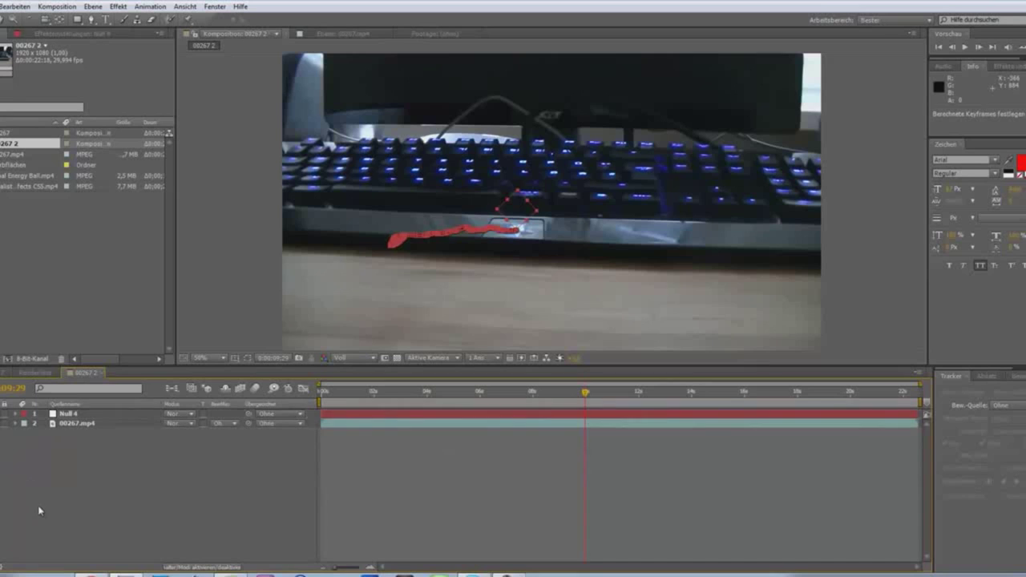
{"action": "left_click", "coordinate": [30, 178]}
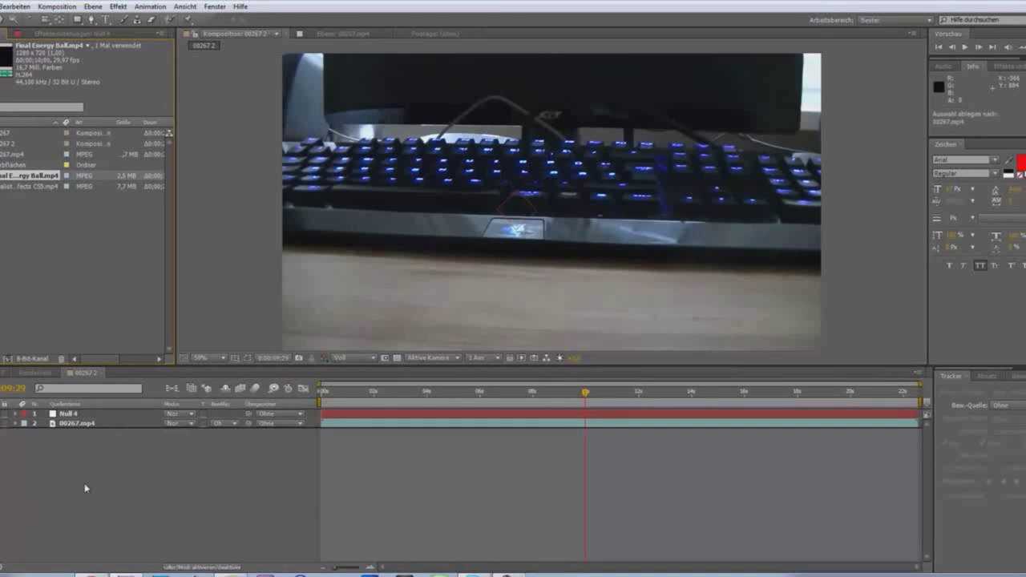
{"action": "left_click_drag", "start_coordinate": [32, 183], "coordinate": [86, 492]}
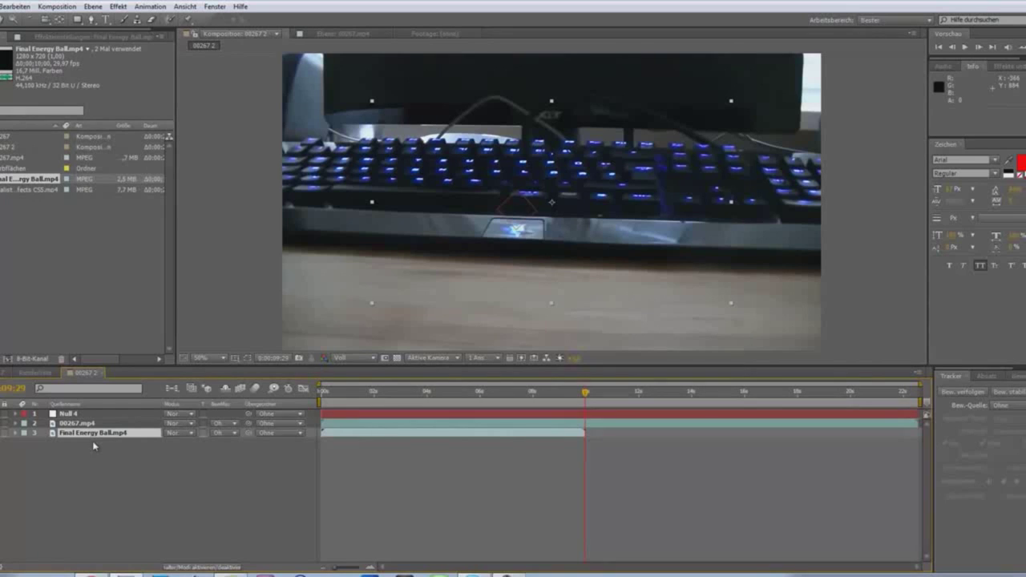
{"action": "left_click_drag", "start_coordinate": [99, 433], "coordinate": [111, 414]}
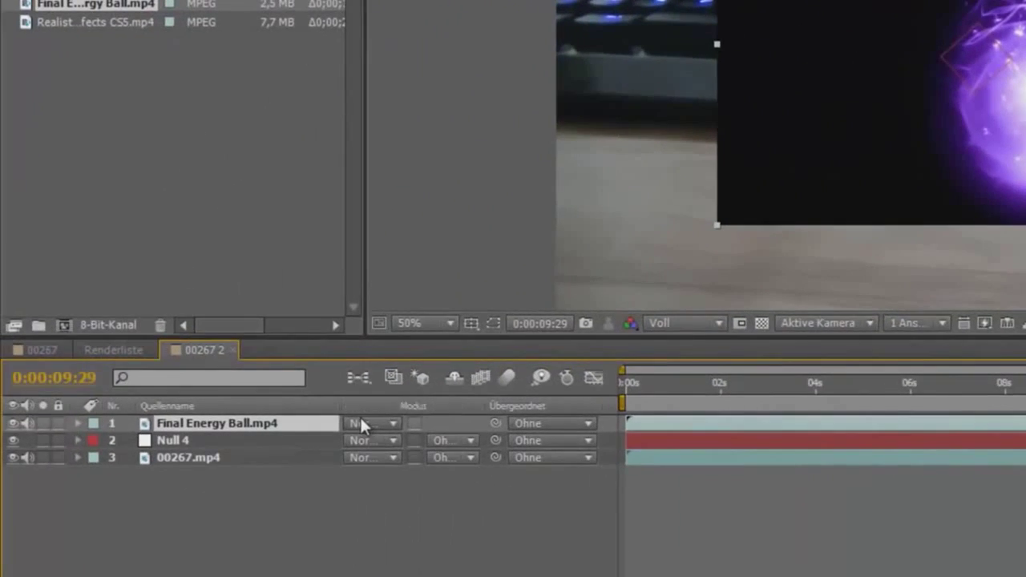
Set the energy ball layer to Add (Addieren) mode and move it down-right onto the logo
{"action": "left_click", "coordinate": [189, 413]}
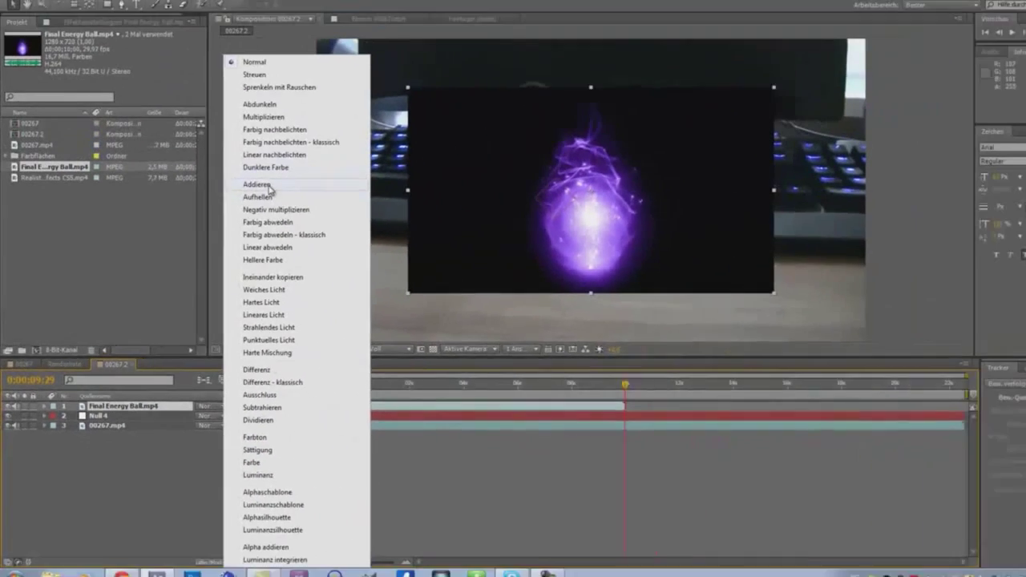
{"action": "left_click", "coordinate": [258, 184]}
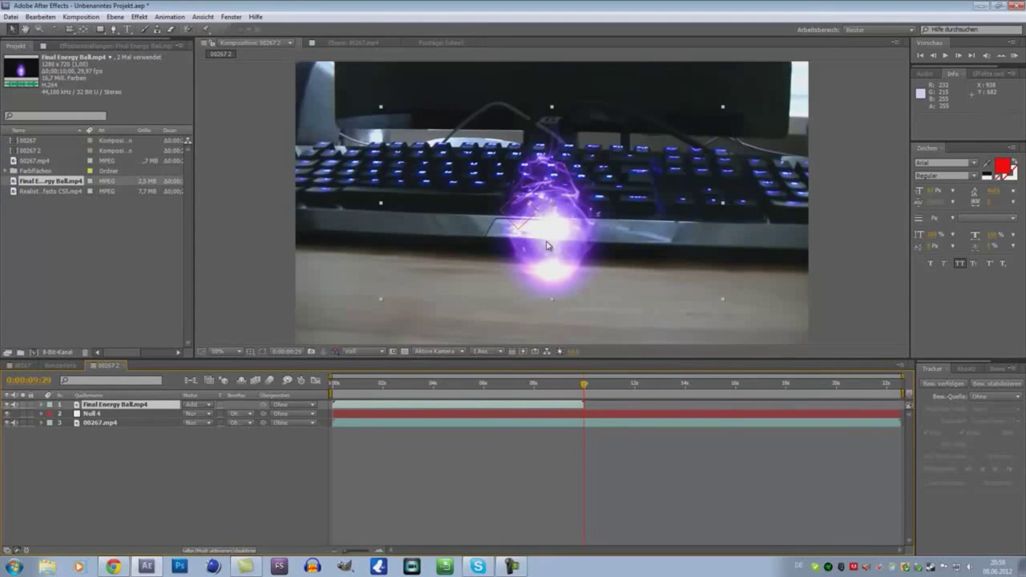
{"action": "mouse_move", "coordinate": [547, 245]}
{"action": "left_mouse_down"}
{"action": "mouse_move", "coordinate": [599, 304]}
{"action": "mouse_move", "coordinate": [558, 300]}
{"action": "mouse_move", "coordinate": [604, 304]}
{"action": "left_mouse_up"}
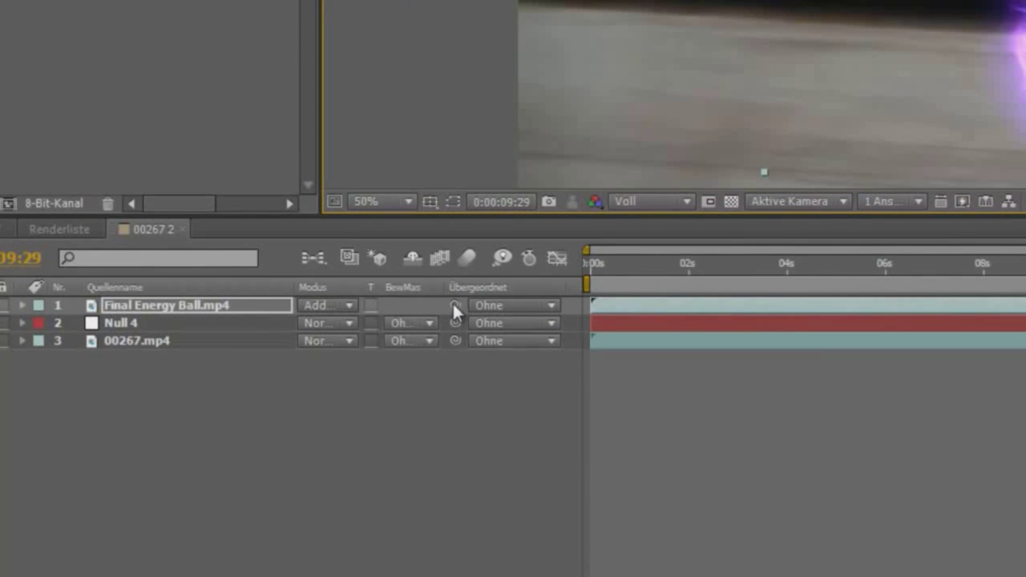
Parent Final Energy Ball.mp4 to Null 4 with the pickwhip, then return to the start
{"action": "left_click_drag", "start_coordinate": [453, 306], "coordinate": [137, 318]}
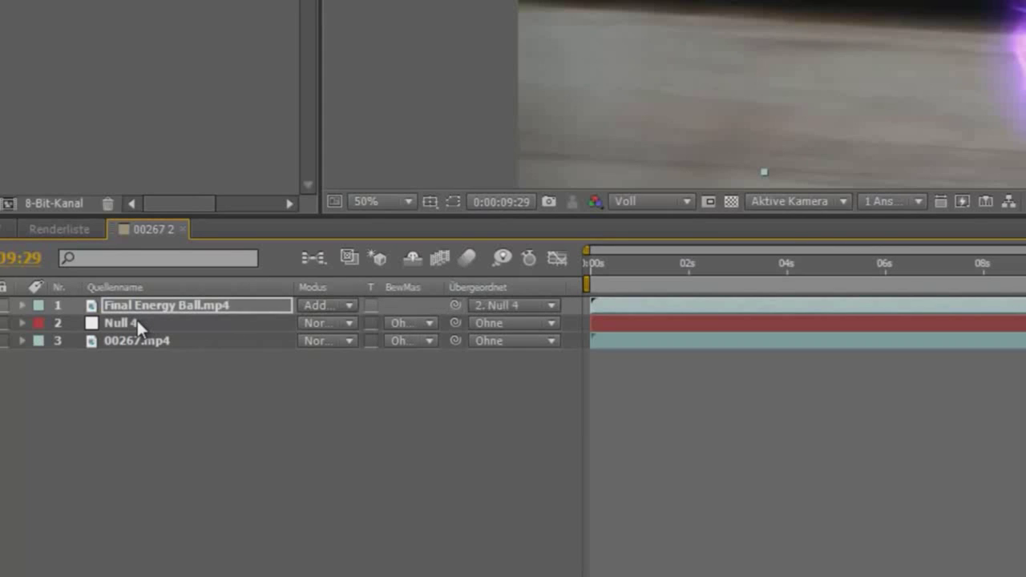
{"action": "left_click", "coordinate": [200, 456]}
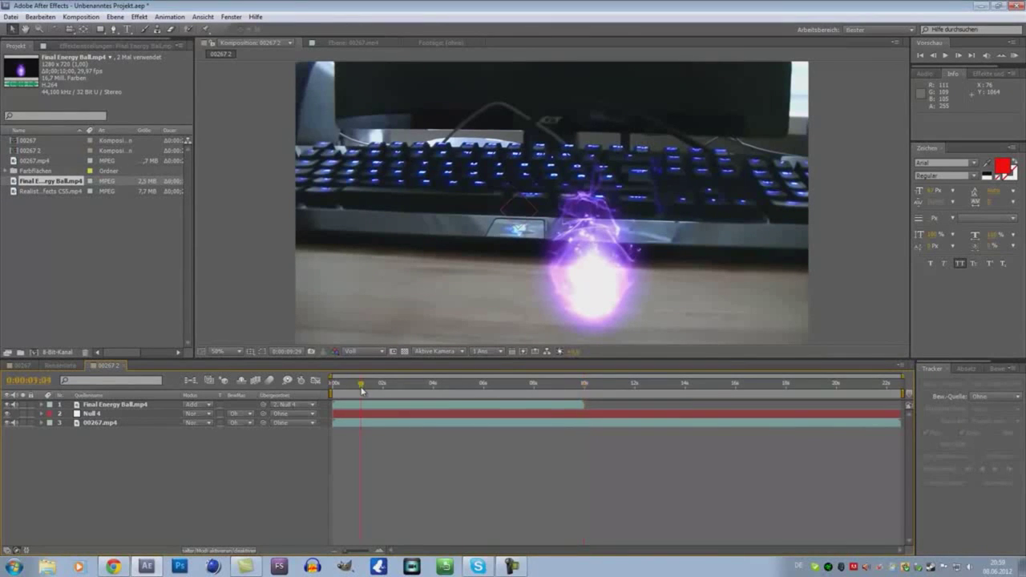
{"action": "key", "text": "Home"}
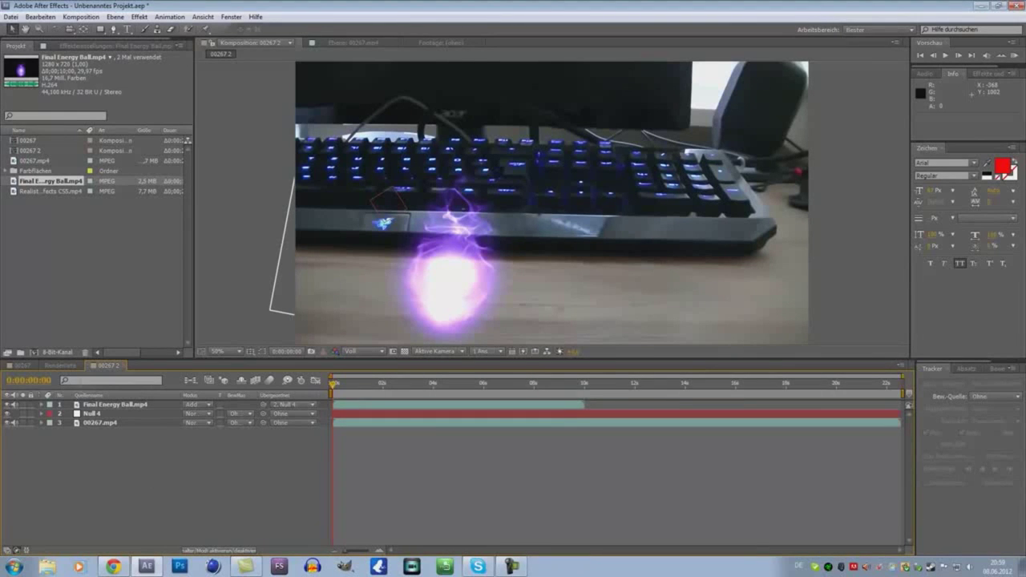
Hide Null 4 and play a preview of the energy ball tracking the logo
{"action": "left_click", "coordinate": [8, 413]}
{"action": "key", "text": "space"}
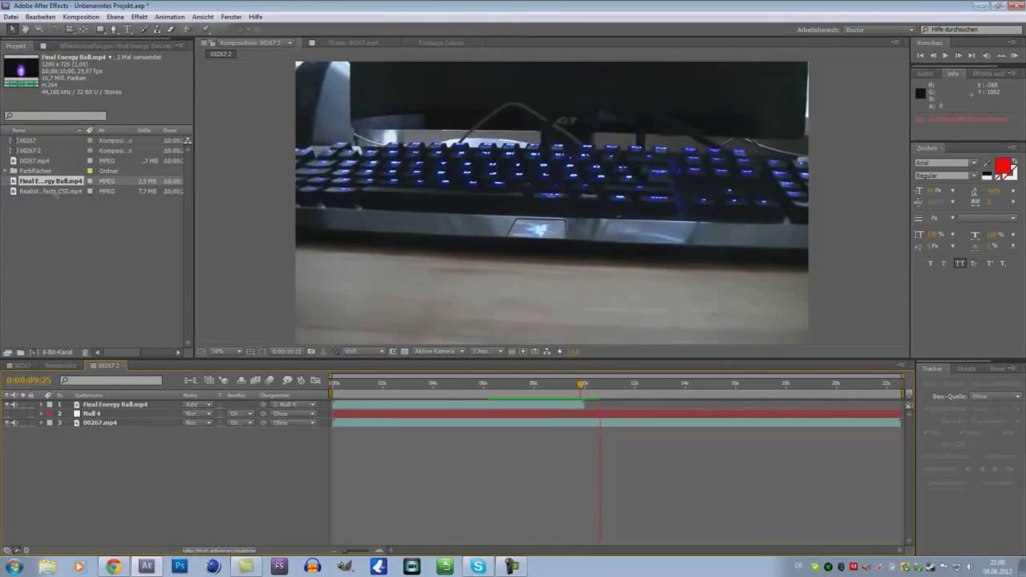
Stop the preview playback at about 11 seconds
{"action": "left_click", "coordinate": [344, 470]}
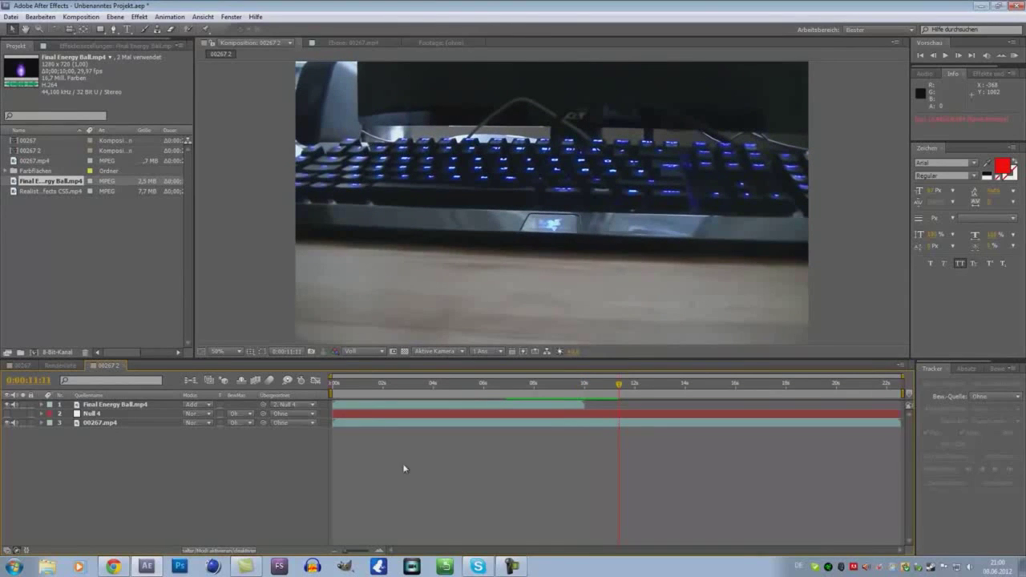